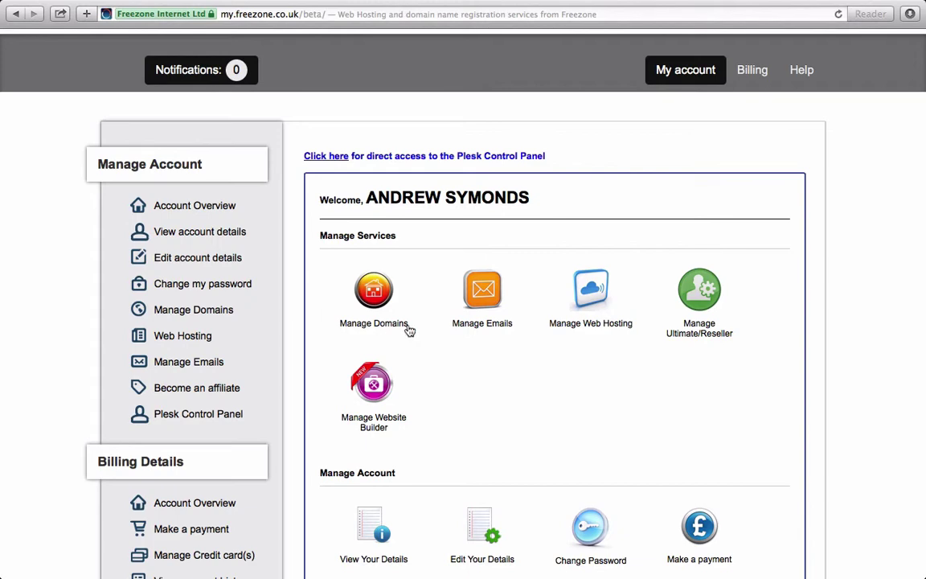
- Open email management for kingstondirect.co.uk and scroll down to its Email tools
{"action": "left_click", "coordinate": [480, 294]}
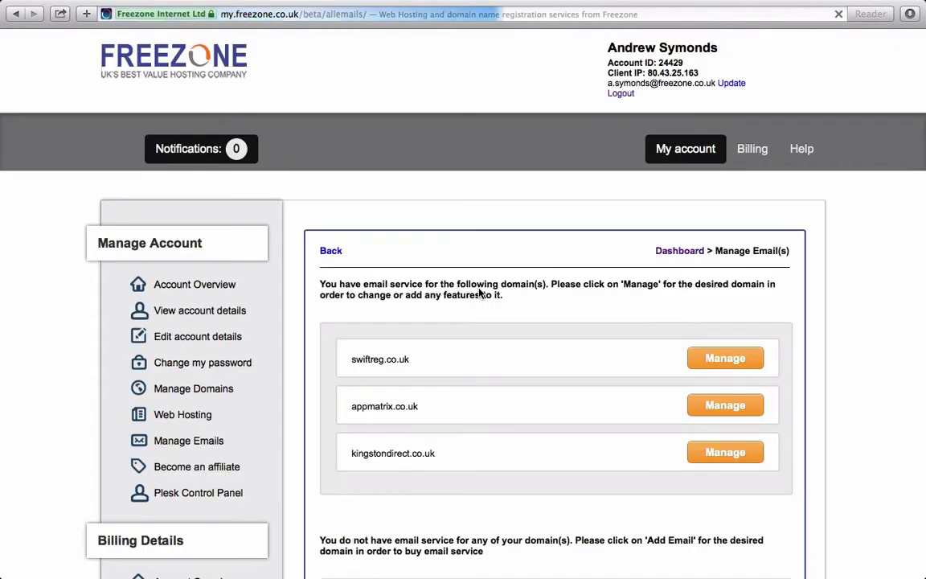
{"action": "scroll", "coordinate": [479, 294], "scroll_direction": "down", "scroll_amount": 2}
{"action": "scroll", "coordinate": [479, 294], "scroll_direction": "down", "scroll_amount": 1}
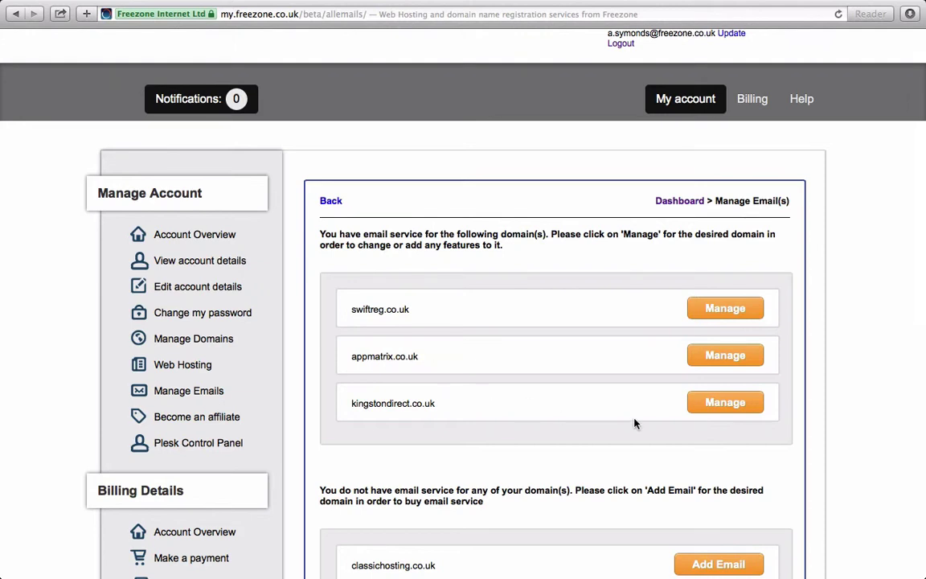
{"action": "left_click", "coordinate": [721, 405]}
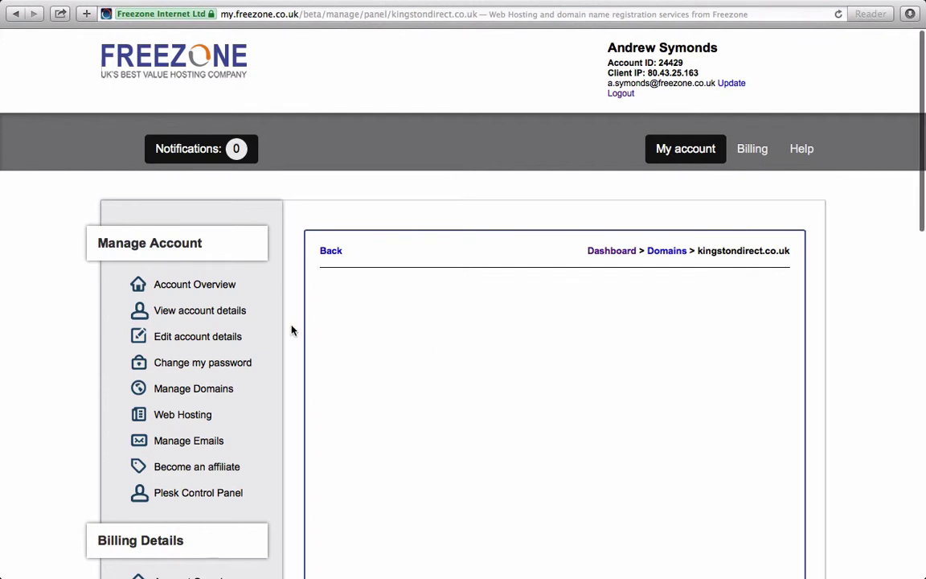
{"action": "scroll", "coordinate": [291, 330], "scroll_direction": "down", "scroll_amount": 3}
{"action": "scroll", "coordinate": [291, 329], "scroll_direction": "down", "scroll_amount": 3}
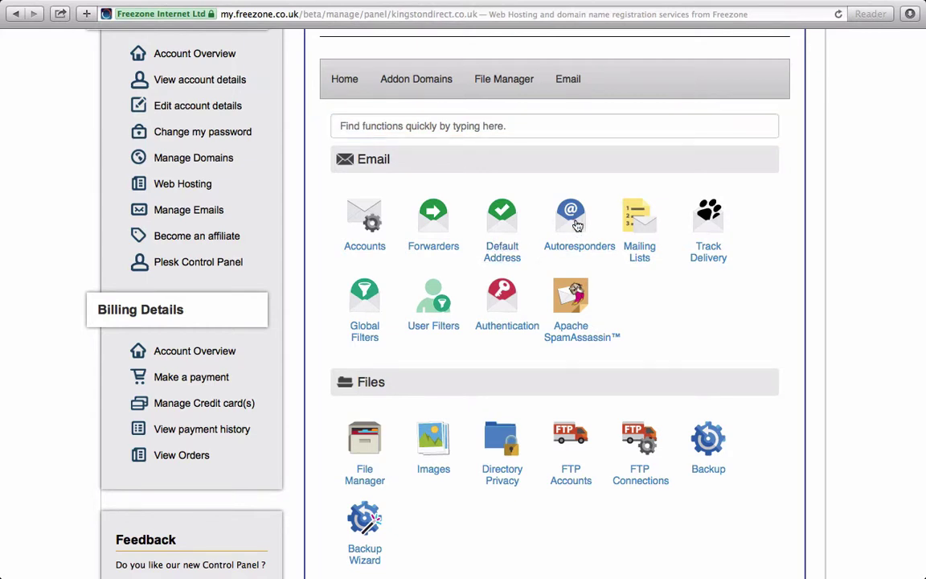
- Open Autoresponders, add a new auto responder, and leave the character set on utf-8
{"action": "left_click", "coordinate": [577, 225]}
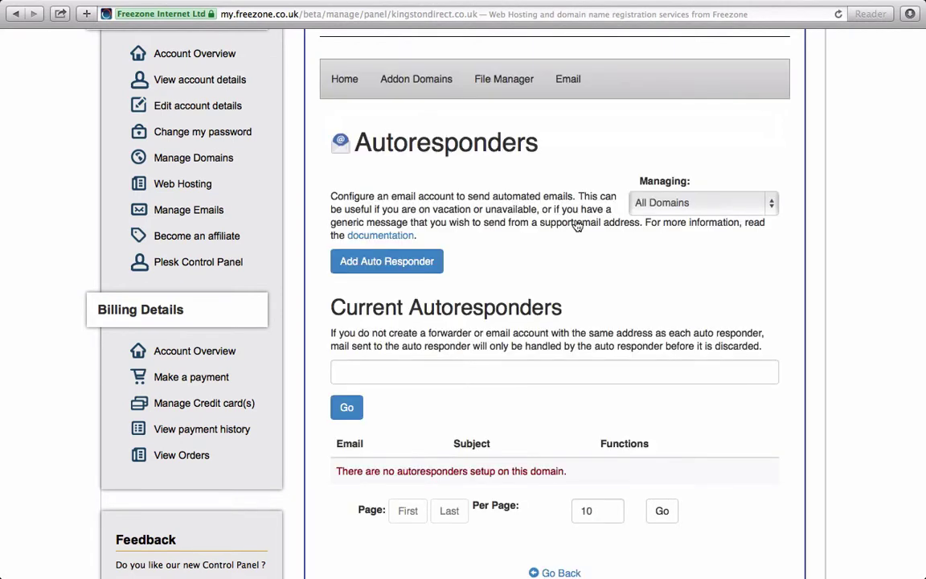
{"action": "left_click", "coordinate": [355, 270]}
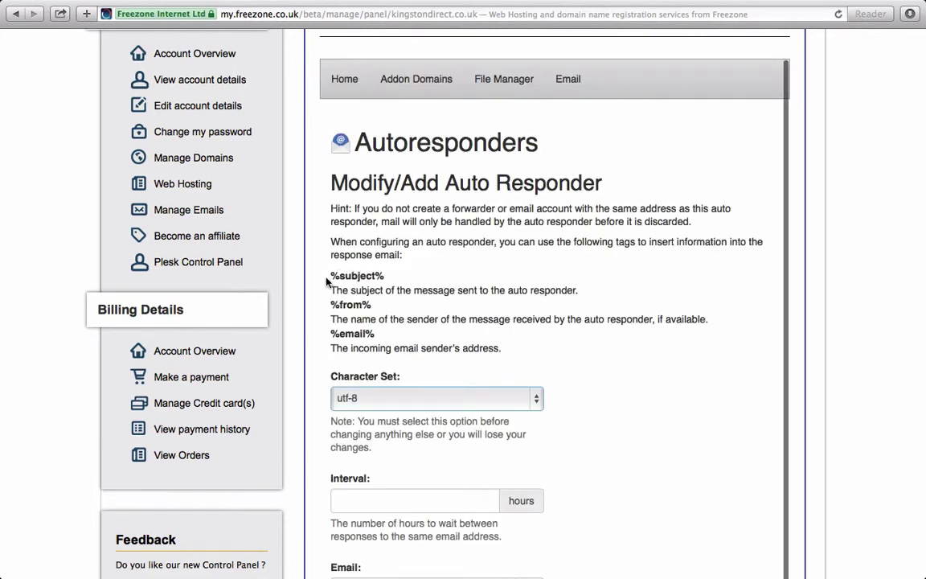
{"action": "scroll", "coordinate": [290, 245], "scroll_direction": "down", "scroll_amount": 5}
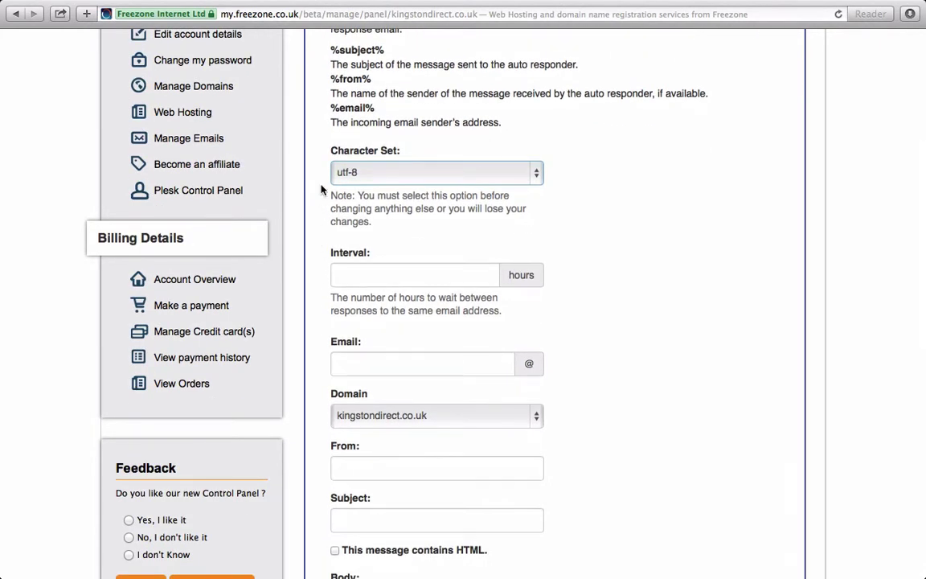
{"action": "left_click", "coordinate": [353, 173]}
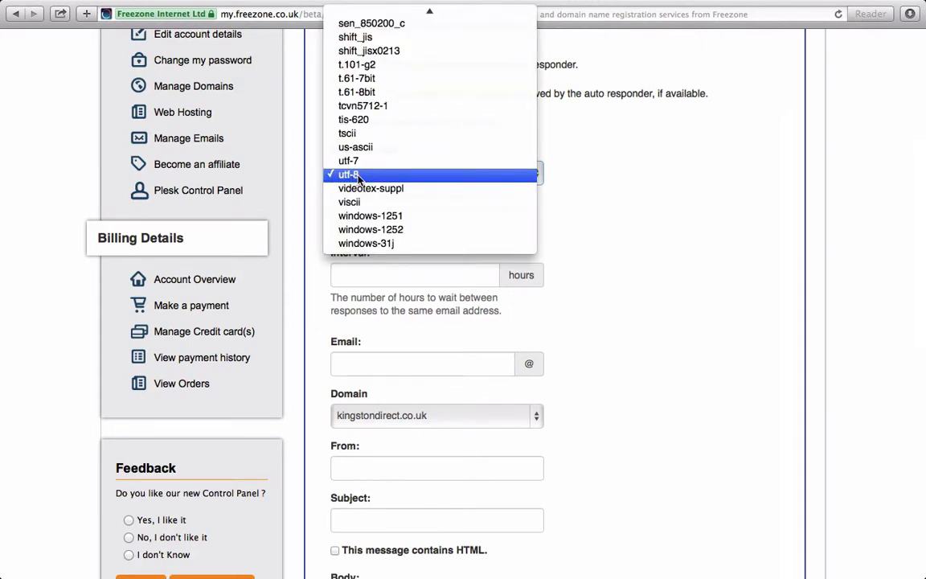
{"action": "left_click", "coordinate": [359, 176]}
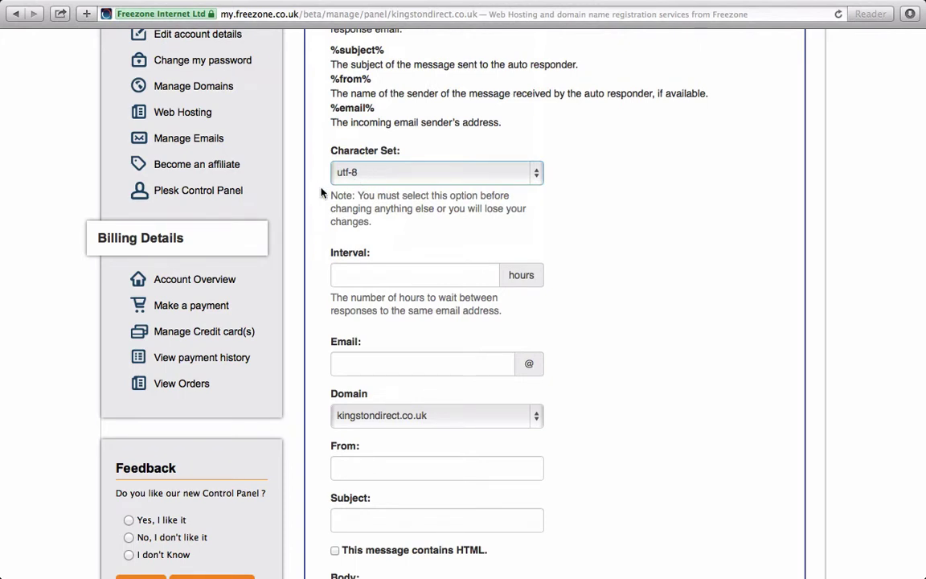
{"action": "scroll", "coordinate": [322, 191], "scroll_direction": "down", "scroll_amount": 3}
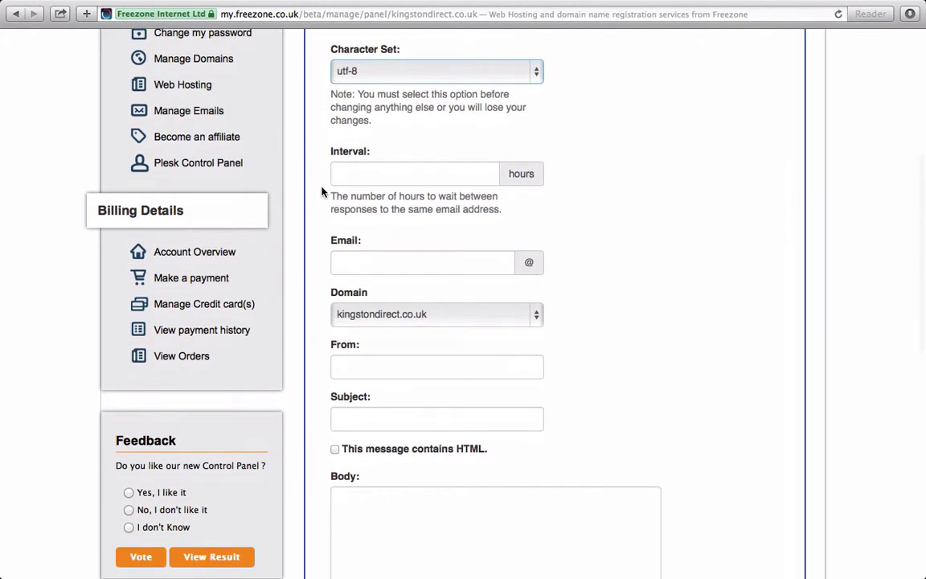
{"action": "left_click", "coordinate": [359, 174]}
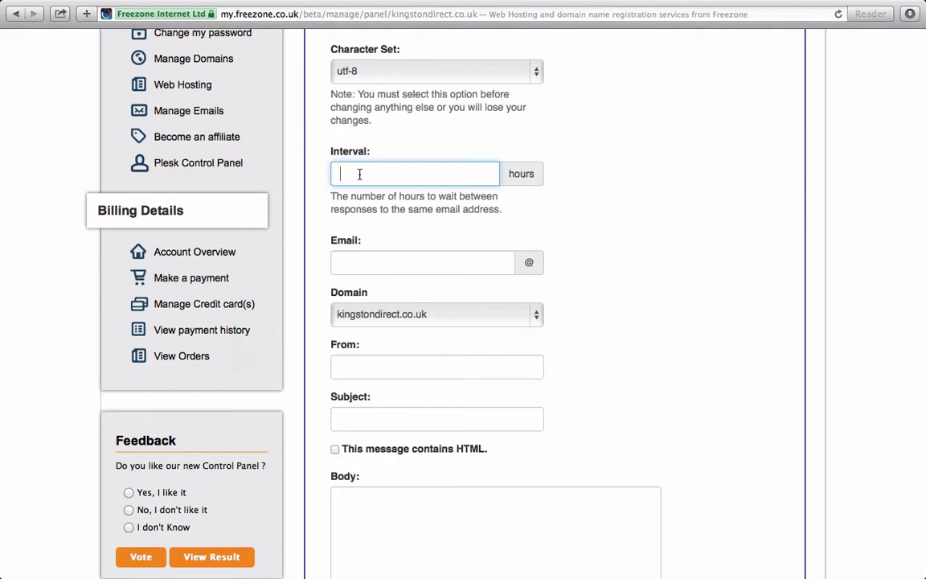
- Set the autoresponder interval to 24 hours
{"action": "scroll", "coordinate": [359, 174], "scroll_direction": "up", "scroll_amount": 3}
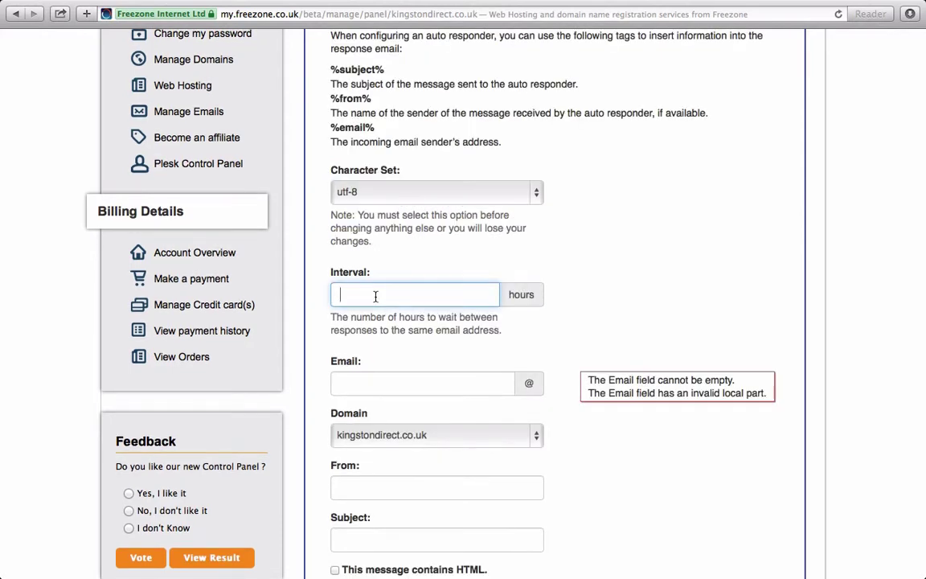
{"action": "type", "text": "24"}
{"action": "scroll", "coordinate": [321, 299], "scroll_direction": "down", "scroll_amount": 1}
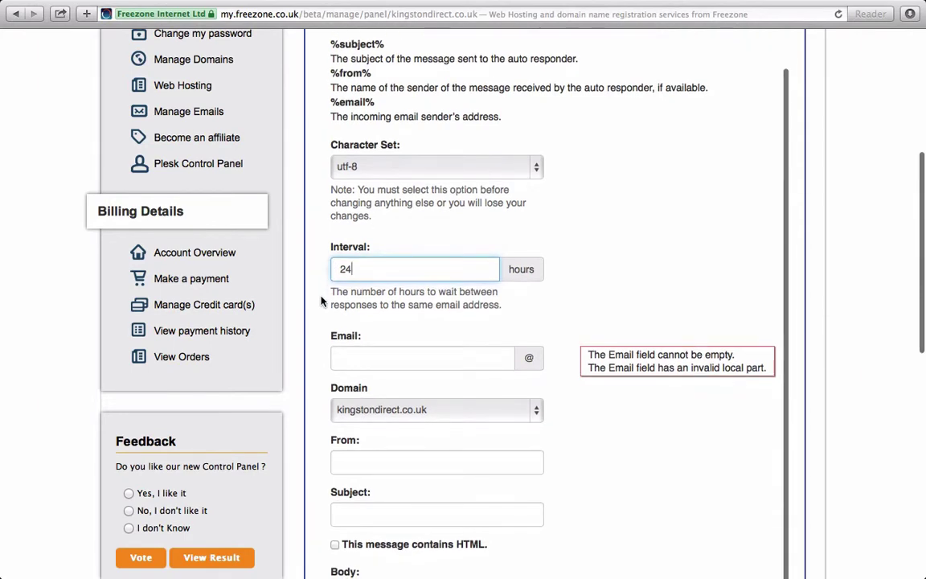
{"action": "scroll", "coordinate": [320, 301], "scroll_direction": "down", "scroll_amount": 5}
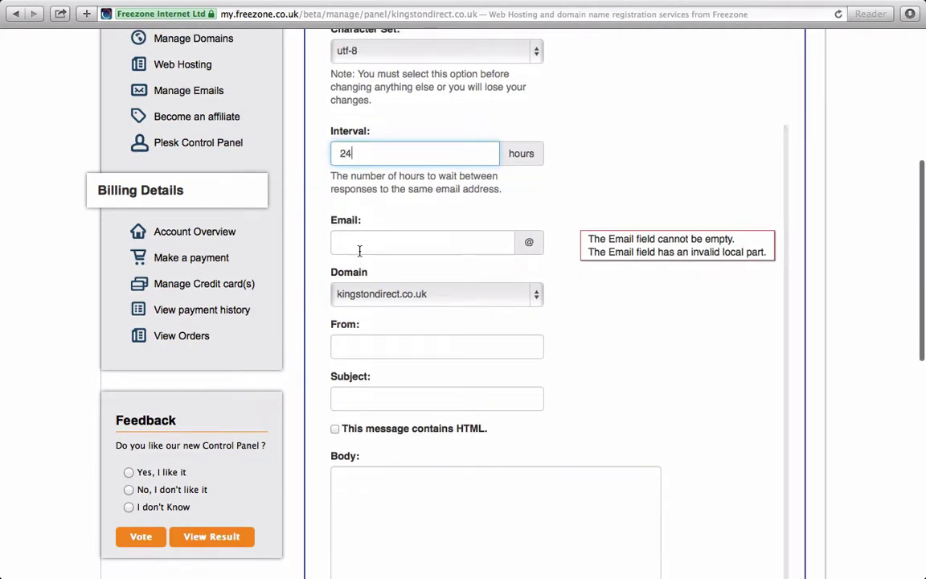
- Enter the responder's mailbox name in the Email field
{"action": "left_click", "coordinate": [361, 243]}
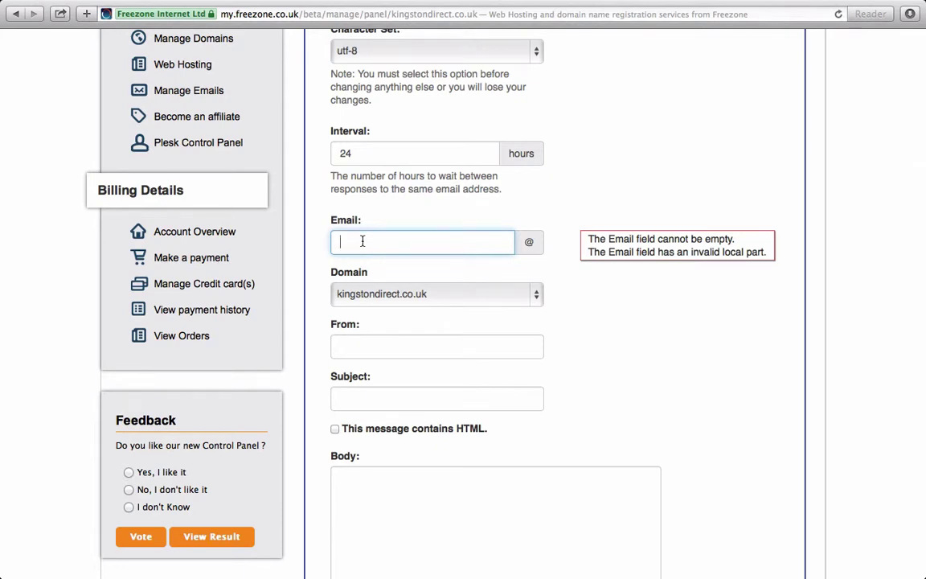
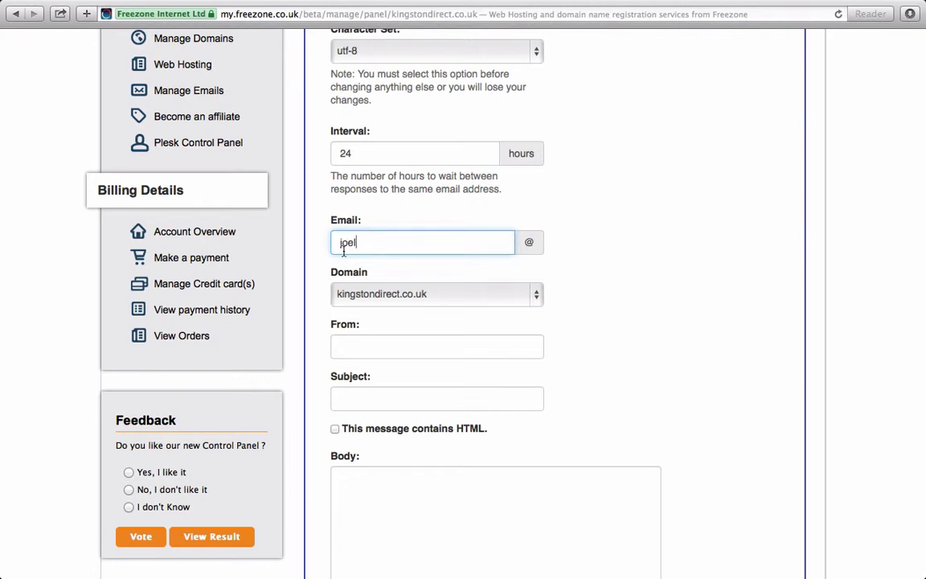
{"action": "scroll", "coordinate": [328, 274], "scroll_direction": "down", "scroll_amount": 2}
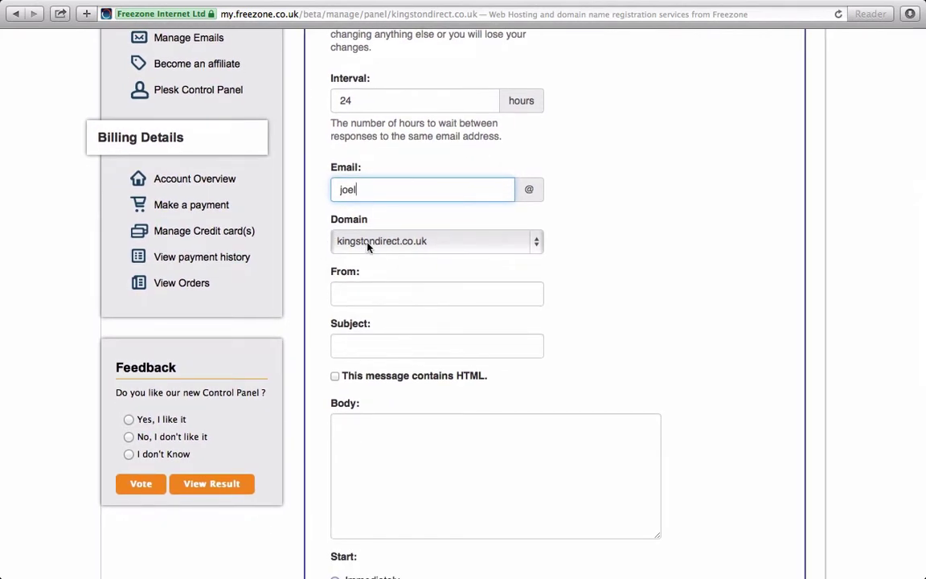
{"action": "scroll", "coordinate": [352, 257], "scroll_direction": "down", "scroll_amount": 2}
{"action": "left_click", "coordinate": [353, 251]}
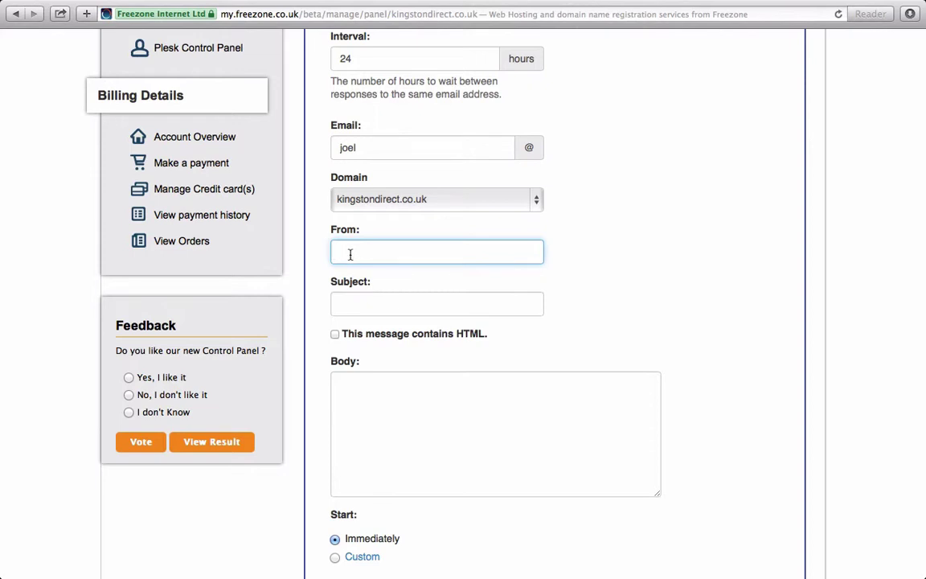
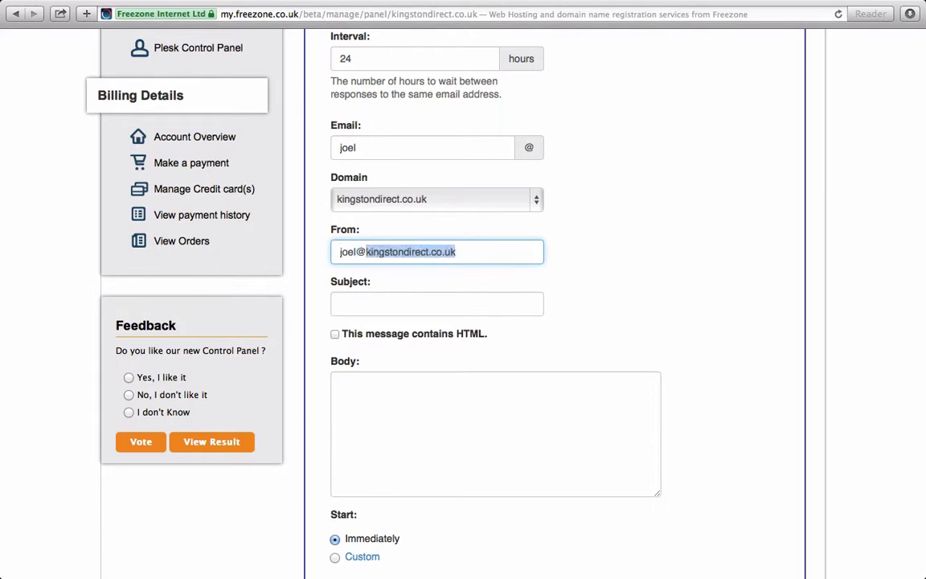
- Fill the From field with the responder's full kingstondirect.co.uk address using autocomplete
{"action": "key", "text": "Right"}
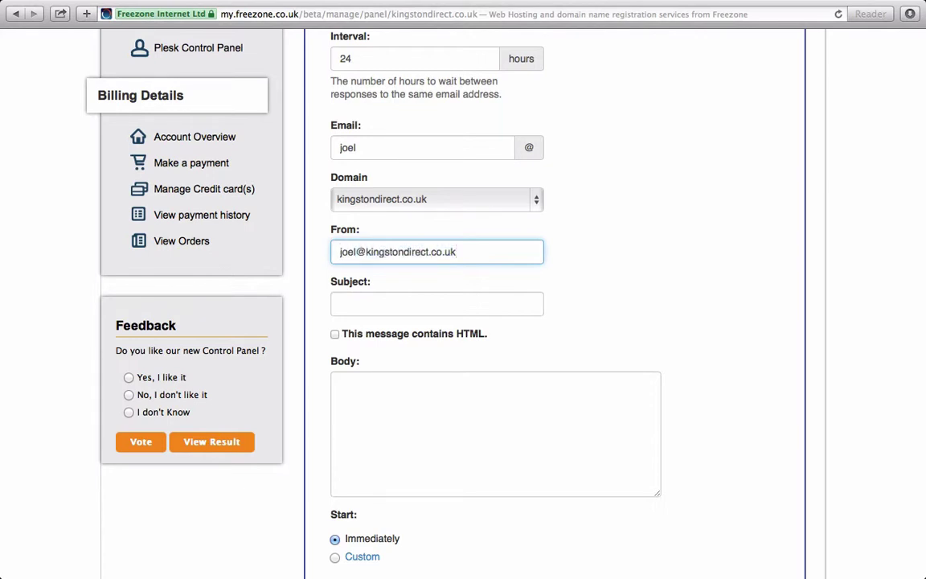
{"action": "left_click", "coordinate": [363, 305]}
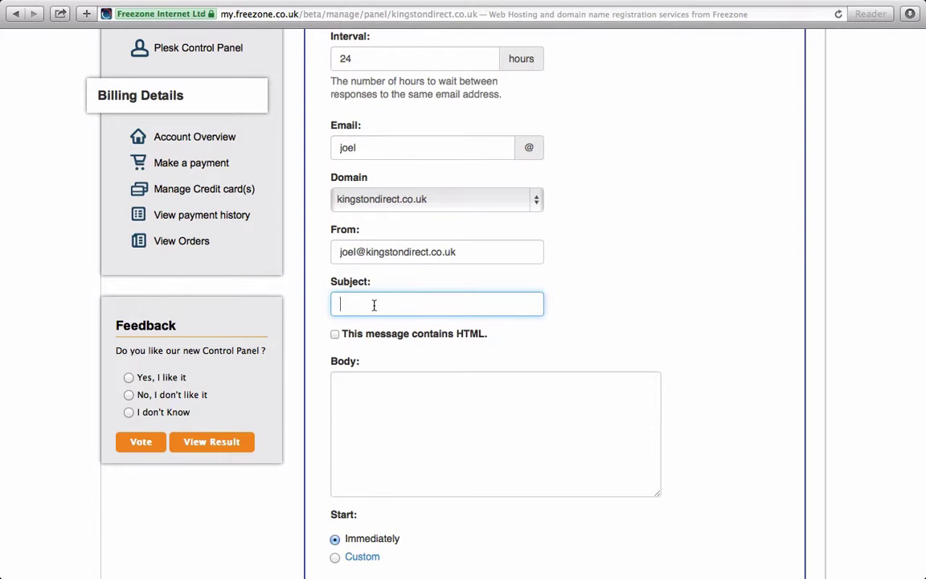
- Set subject 'out of office until 26th February' and paste the out-of-office body message
{"action": "type", "text": "out of office until 26th February"}
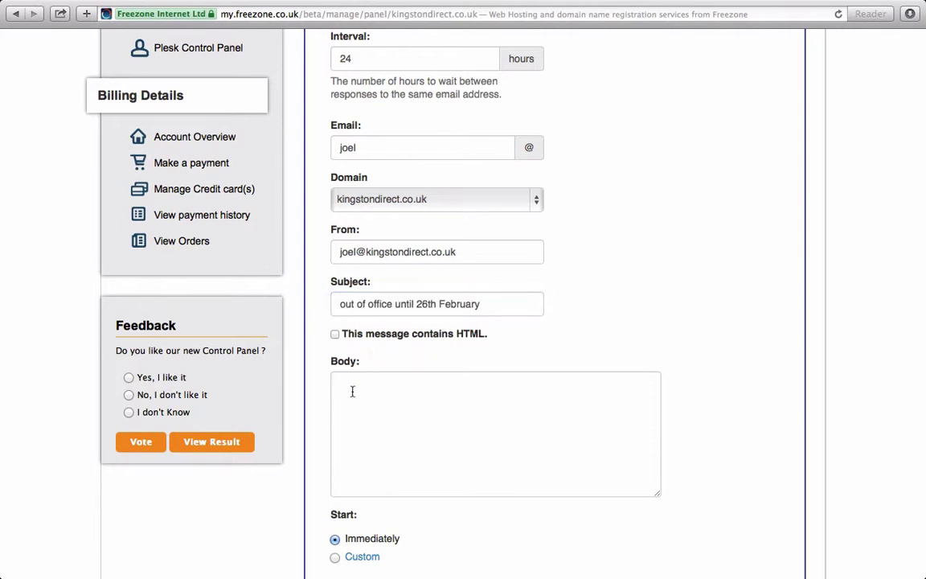
{"action": "left_click", "coordinate": [362, 391]}
{"action": "scroll", "coordinate": [363, 391], "scroll_direction": "down", "scroll_amount": 1}
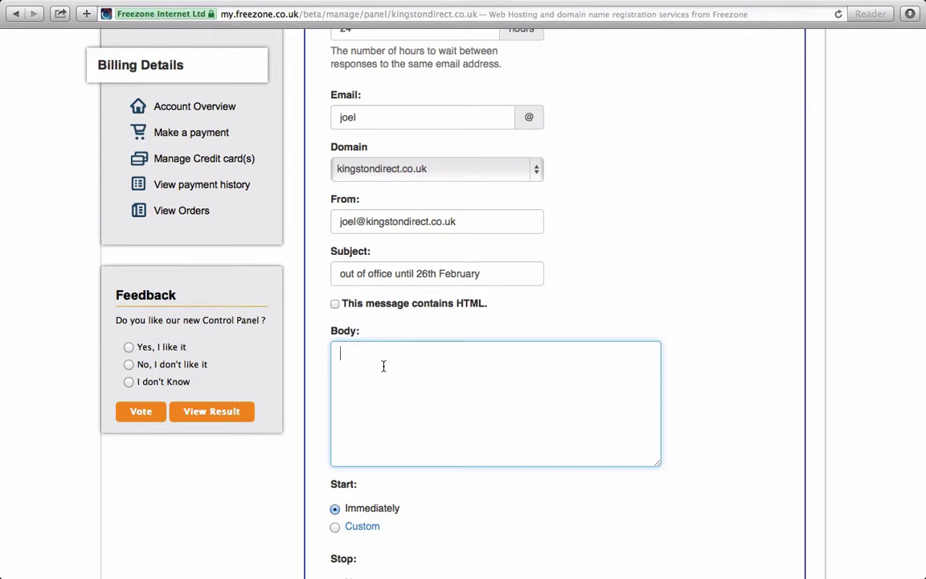
{"action": "key", "text": "super+v"}
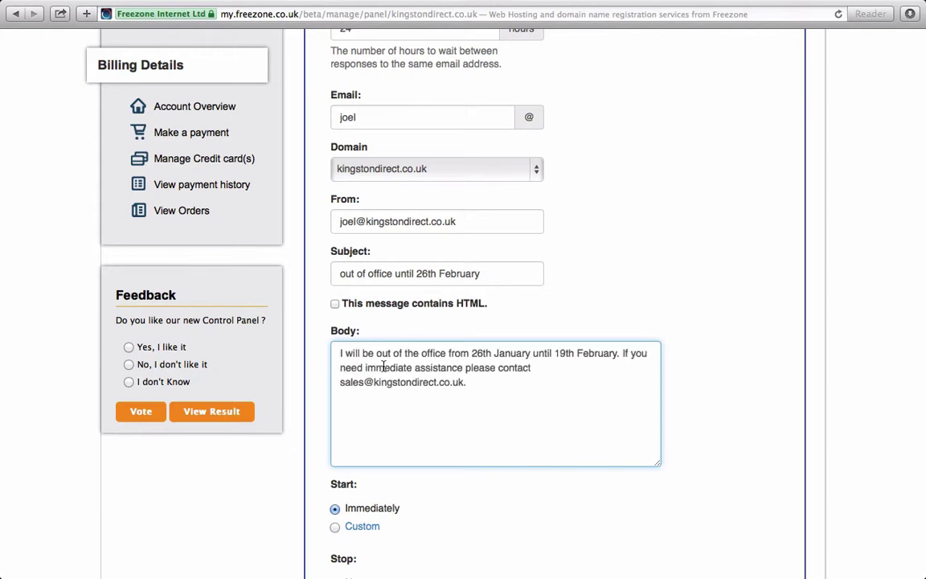
{"action": "scroll", "coordinate": [309, 383], "scroll_direction": "down", "scroll_amount": 5}
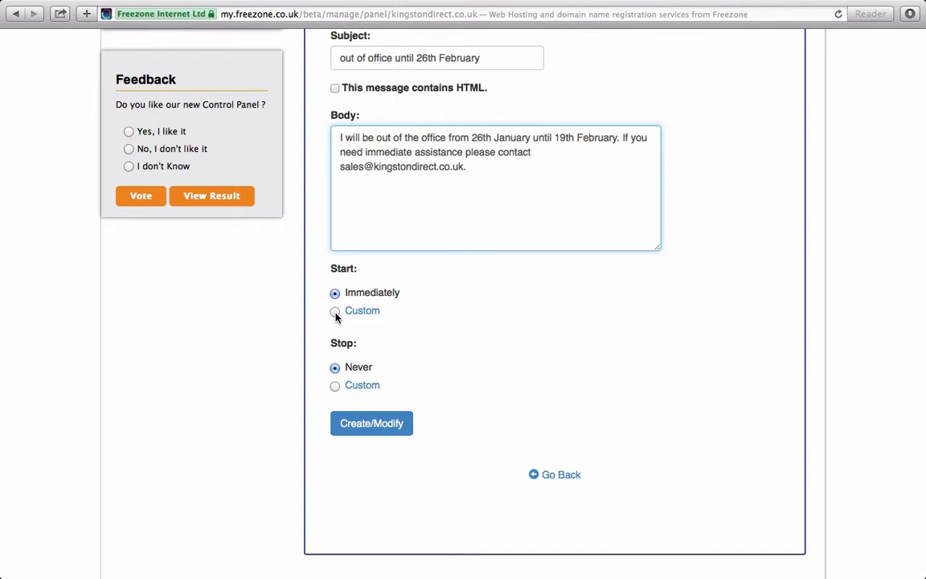
- Give the autoresponder a custom start of Jan 26, 2015 at 6:00 PM
{"action": "left_click", "coordinate": [335, 313]}
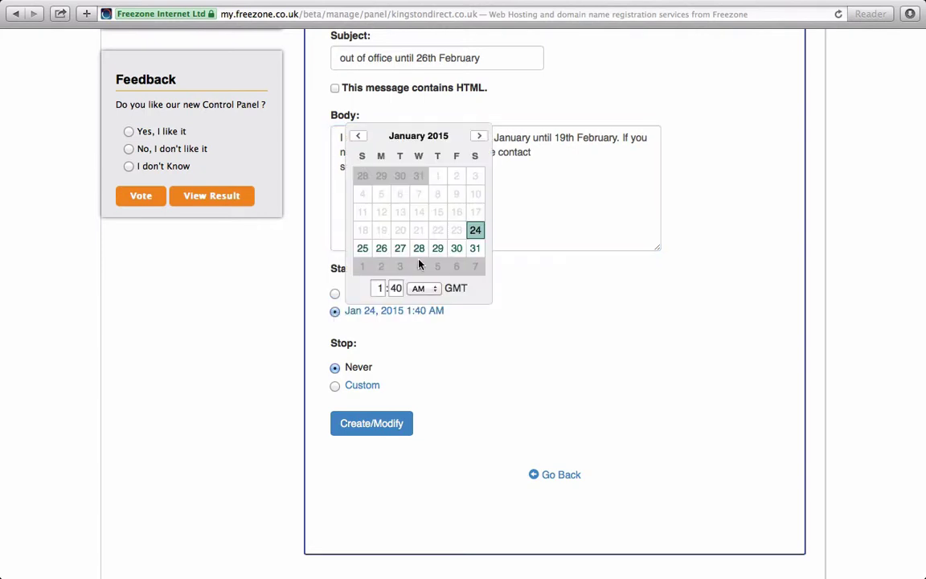
{"action": "left_click", "coordinate": [381, 249]}
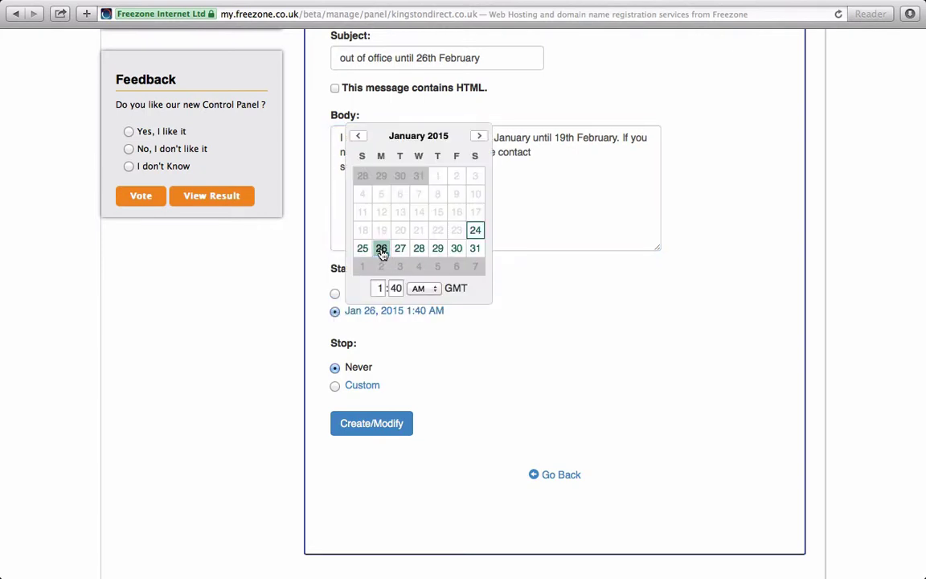
{"action": "left_click", "coordinate": [375, 287]}
{"action": "type", "text": "6"}
{"action": "key", "text": "Tab"}
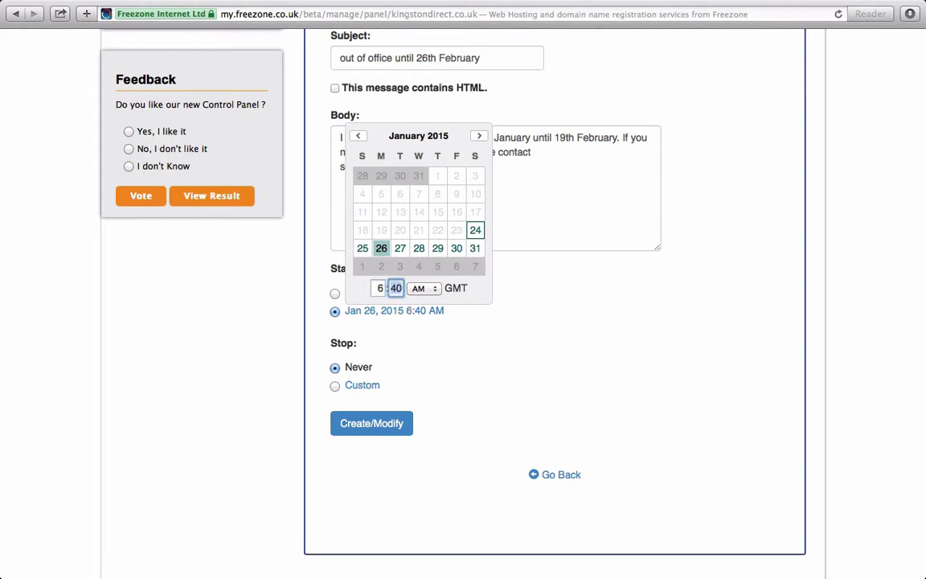
{"action": "type", "text": "00"}
{"action": "left_click", "coordinate": [417, 288]}
{"action": "left_click", "coordinate": [420, 301]}
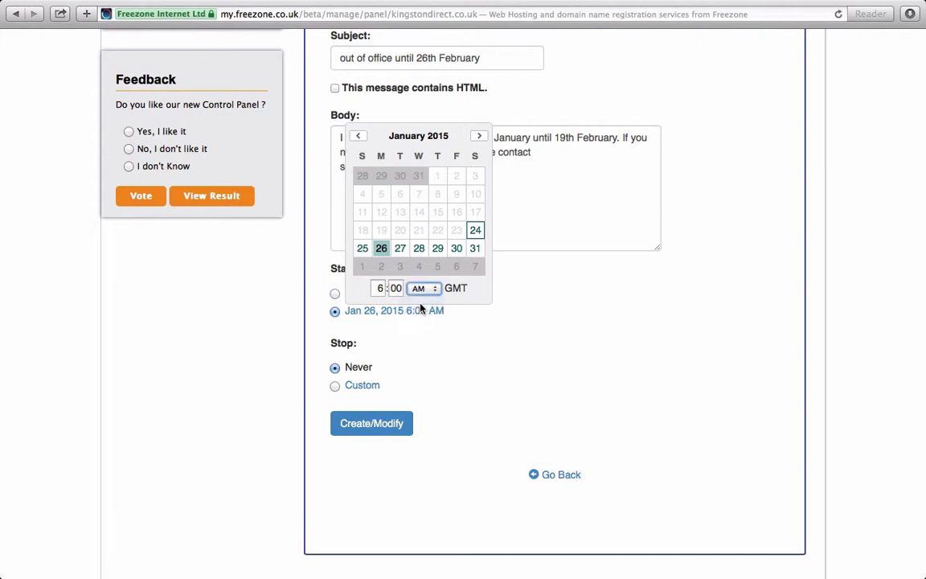
{"action": "left_click", "coordinate": [476, 338]}
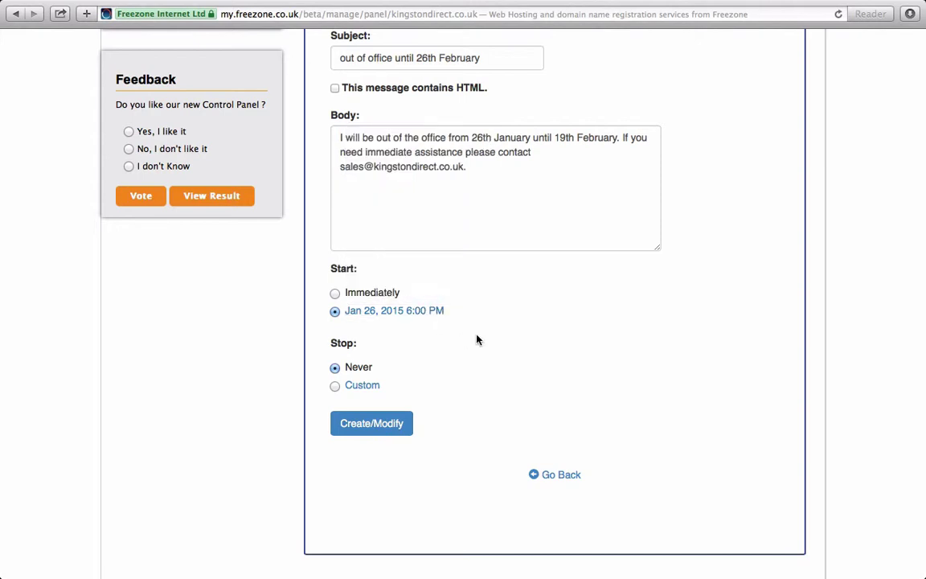
- Give the autoresponder a custom stop of Feb 19, 2015 at 8:00 AM
{"action": "left_click", "coordinate": [336, 387]}
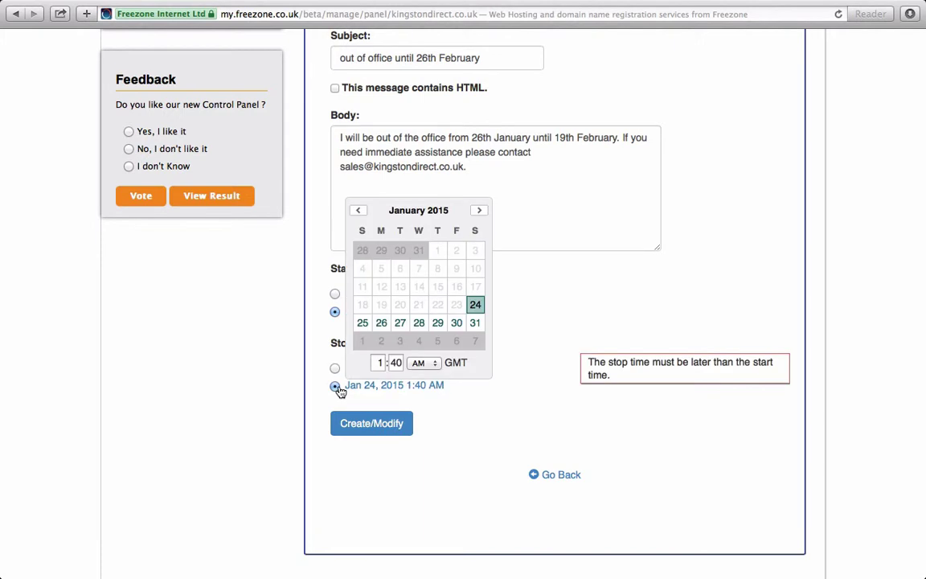
{"action": "left_click", "coordinate": [480, 212]}
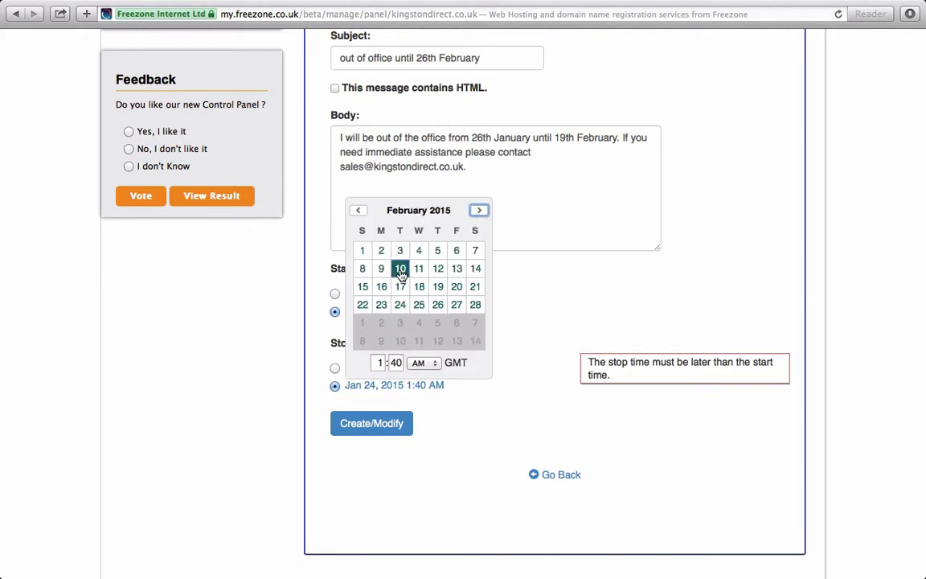
{"action": "left_click", "coordinate": [438, 287]}
{"action": "left_click", "coordinate": [379, 363]}
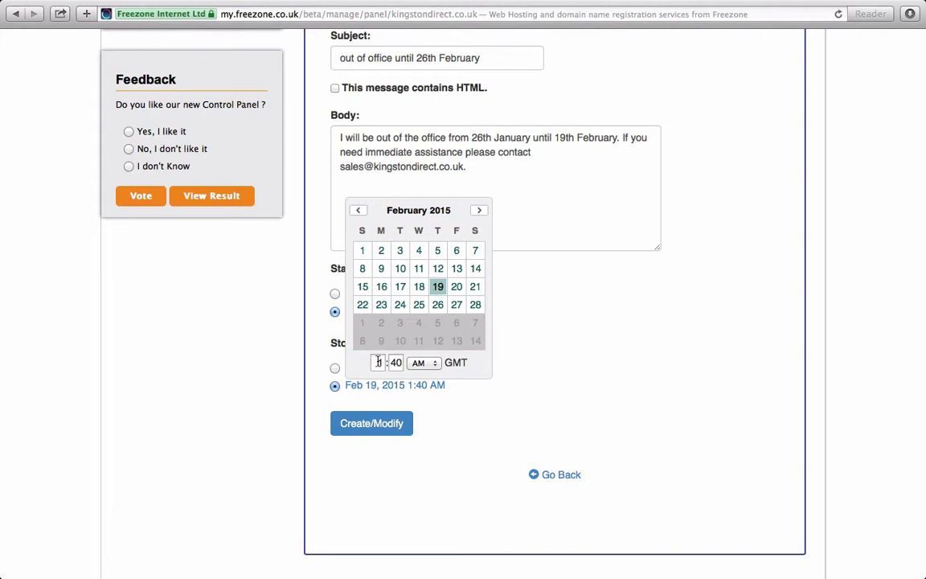
{"action": "type", "text": "8"}
{"action": "key", "text": "Tab"}
{"action": "type", "text": "00"}
{"action": "left_click", "coordinate": [460, 394]}
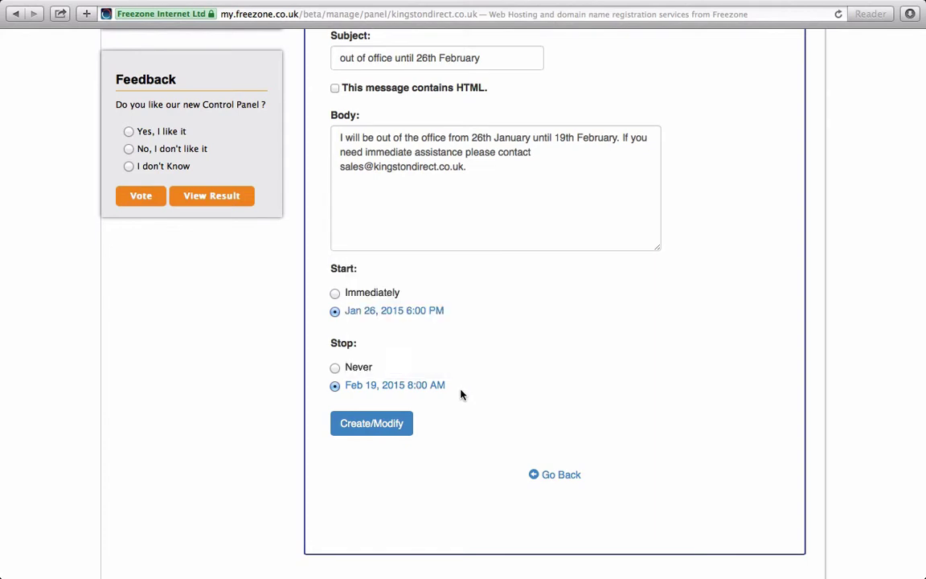
- Create the autoresponder, confirm the success message, and return to the autoresponders list
{"action": "left_click", "coordinate": [391, 431]}
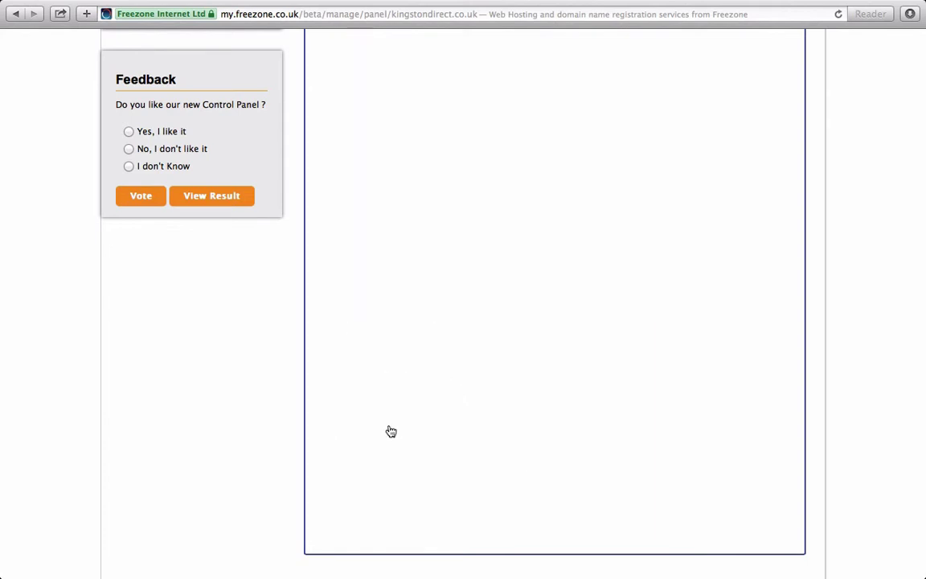
{"action": "scroll", "coordinate": [287, 329], "scroll_direction": "up", "scroll_amount": 6}
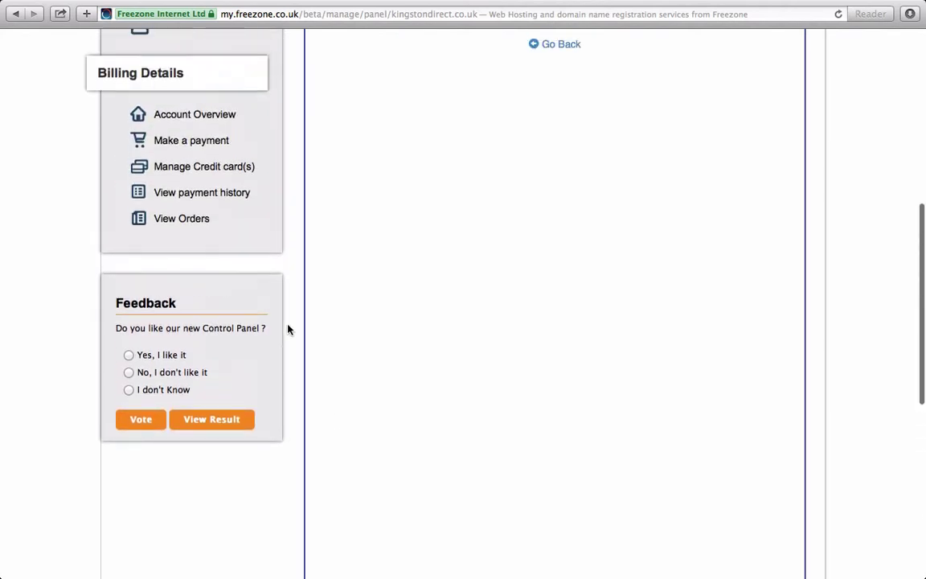
{"action": "scroll", "coordinate": [287, 329], "scroll_direction": "up", "scroll_amount": 2}
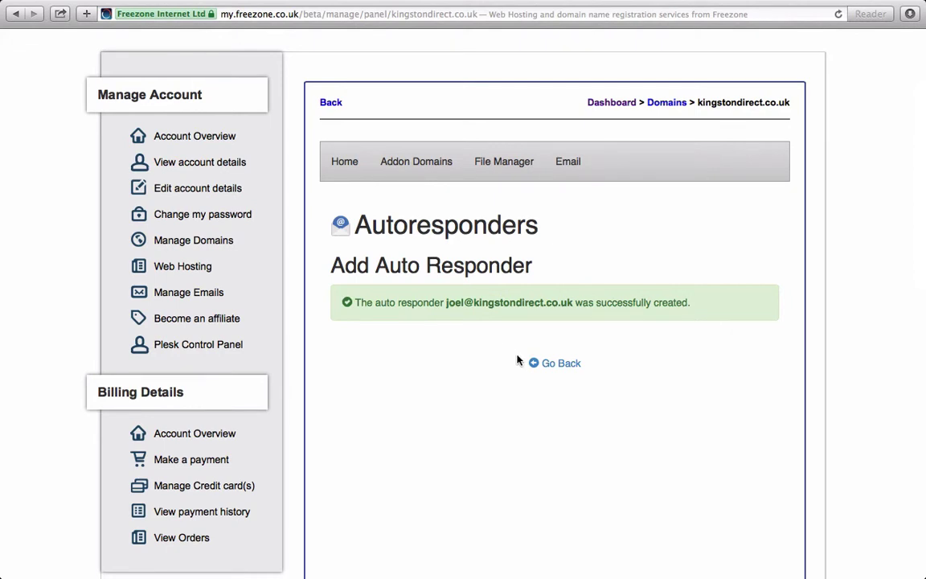
{"action": "left_click", "coordinate": [560, 366]}
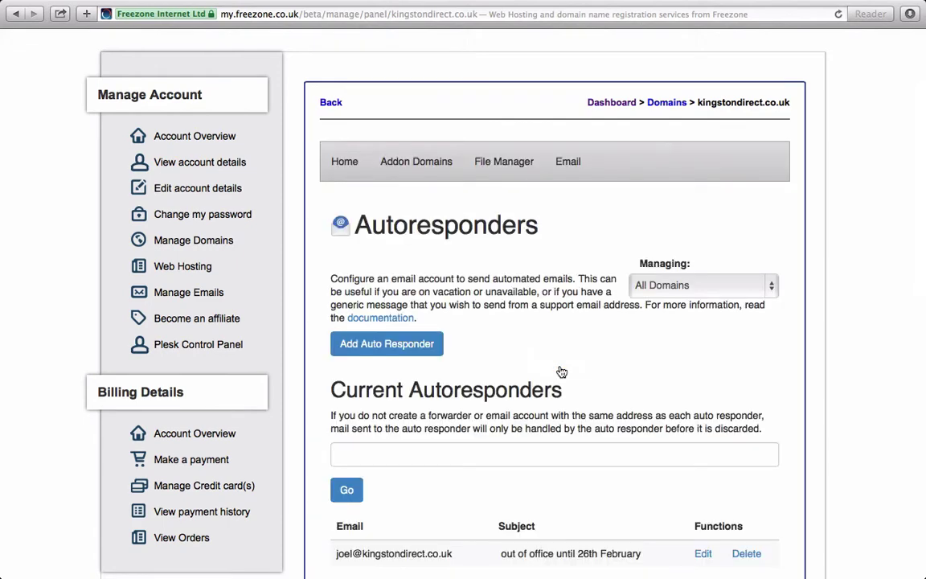
- Edit the existing autoresponder, change its interval from 24 to 1 hour, and save
{"action": "scroll", "coordinate": [561, 371], "scroll_direction": "down", "scroll_amount": 5}
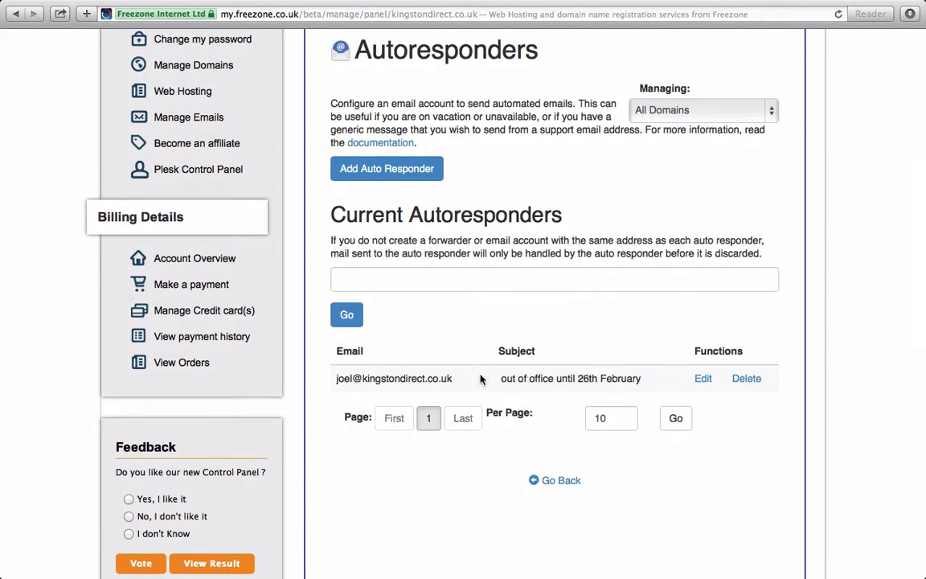
{"action": "scroll", "coordinate": [480, 380], "scroll_direction": "down", "scroll_amount": 1}
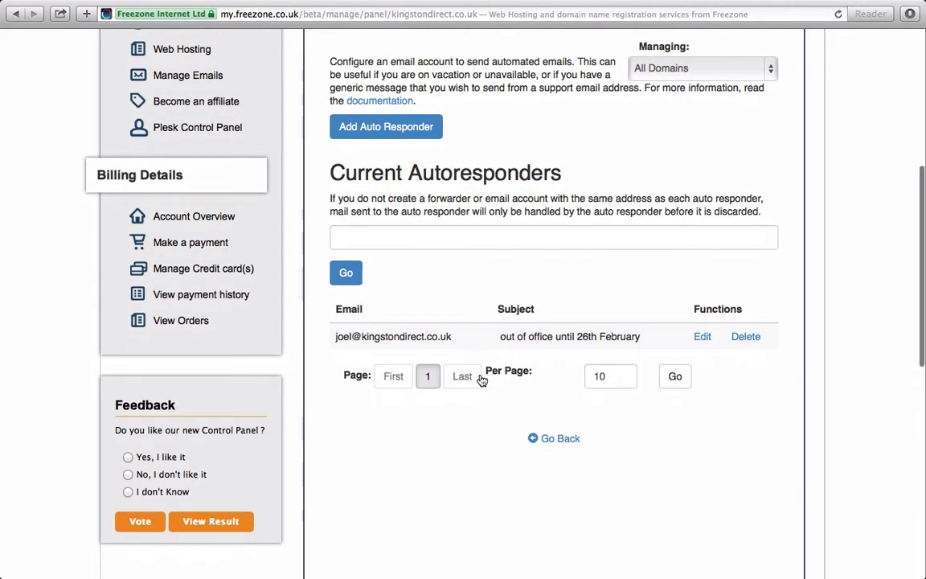
{"action": "left_click", "coordinate": [703, 337]}
{"action": "scroll", "coordinate": [702, 345], "scroll_direction": "down", "scroll_amount": 3}
{"action": "left_click", "coordinate": [398, 200]}
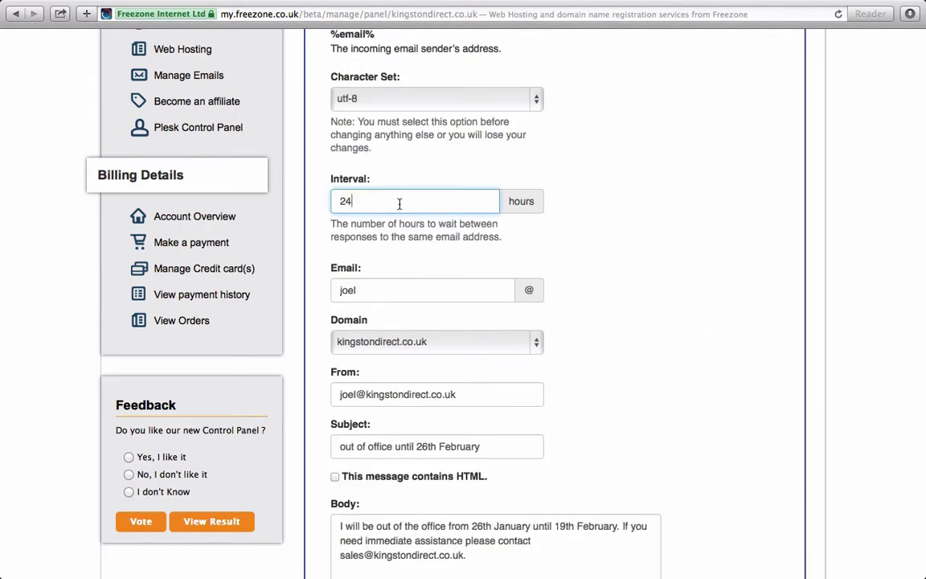
{"action": "key", "text": "BackSpace"}
{"action": "key", "text": "BackSpace"}
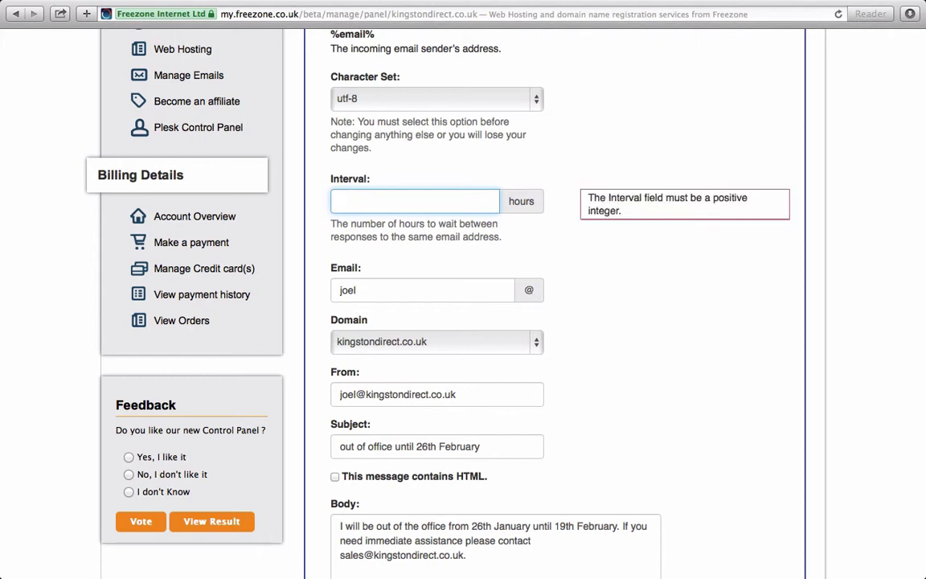
{"action": "type", "text": "1"}
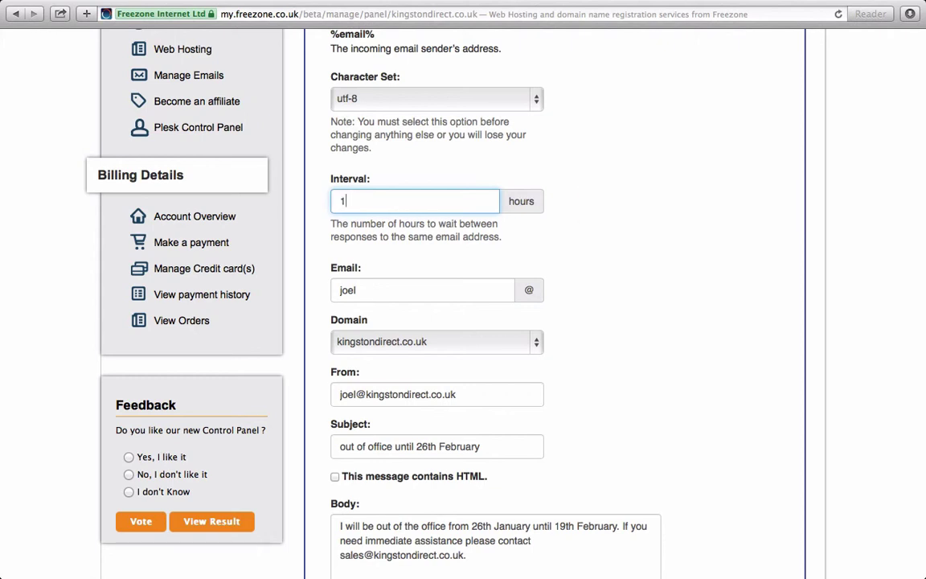
{"action": "scroll", "coordinate": [473, 224], "scroll_direction": "down", "scroll_amount": 5}
{"action": "scroll", "coordinate": [473, 225], "scroll_direction": "down", "scroll_amount": 5}
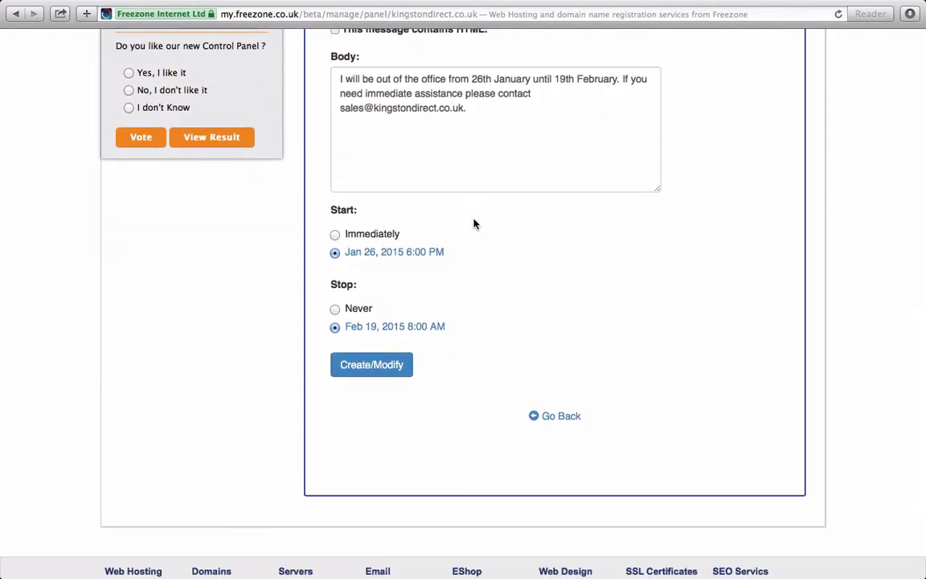
{"action": "left_click", "coordinate": [373, 366]}
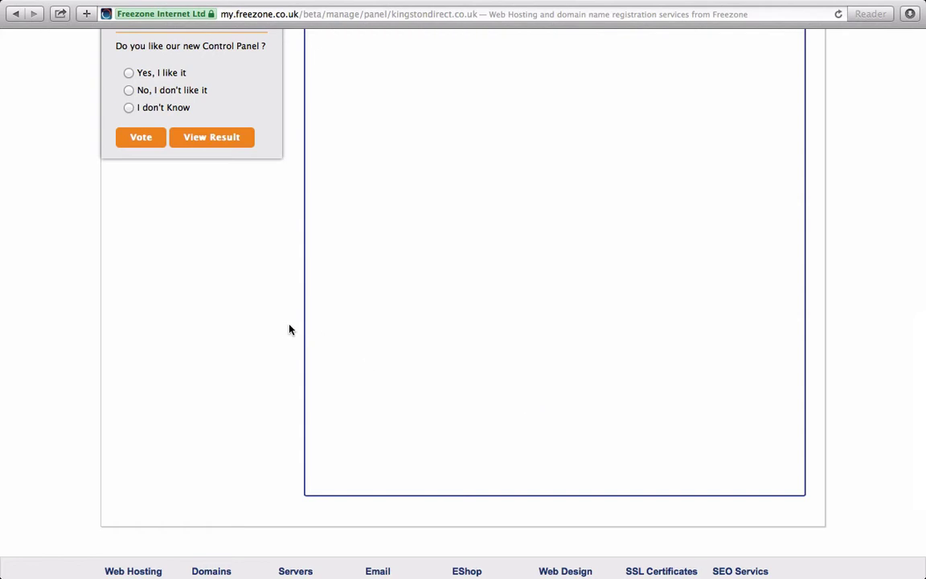
{"action": "scroll", "coordinate": [282, 328], "scroll_direction": "up", "scroll_amount": 10}
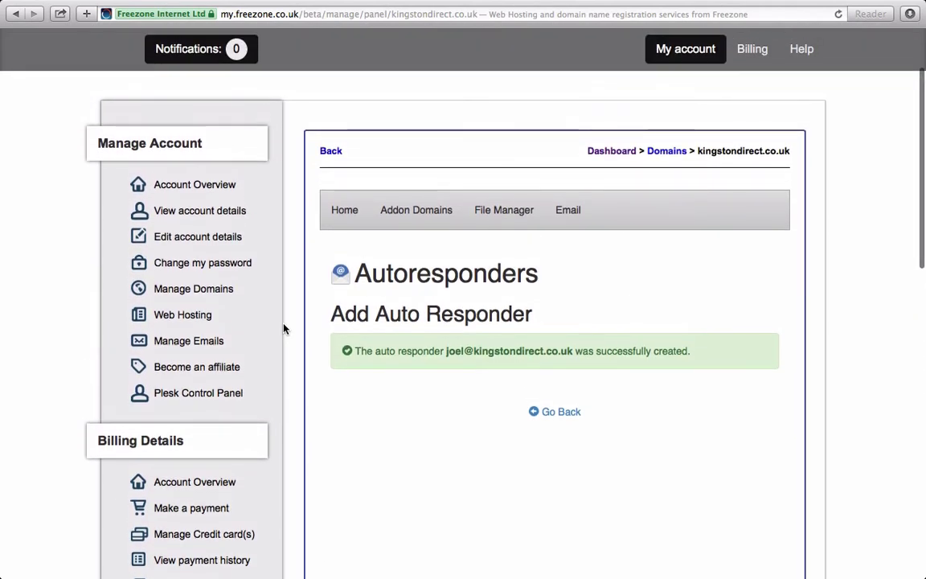